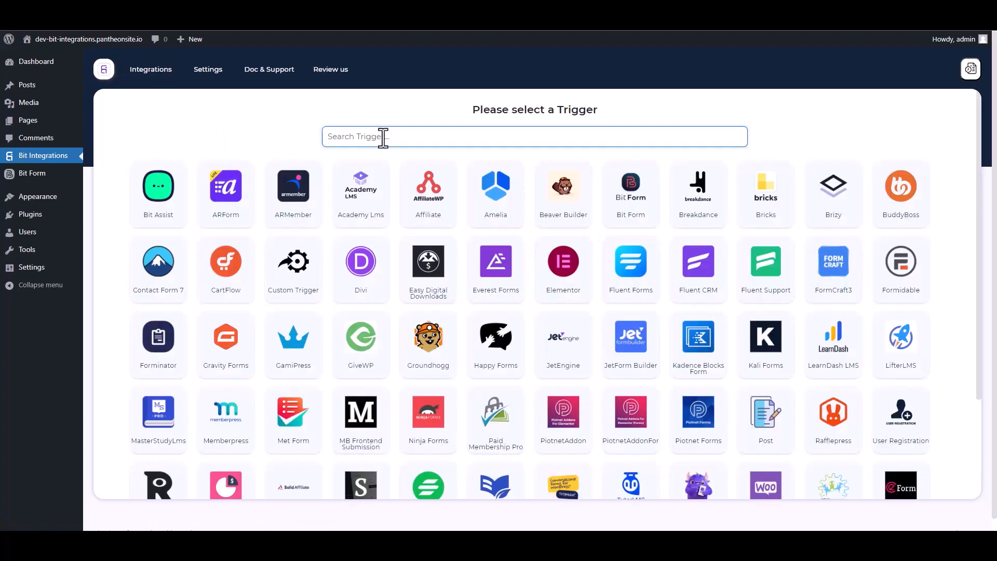
# Step: Search the triggers for Bit Form, select it, and choose a form as the trigger's form/task
pyautogui.write('bit')
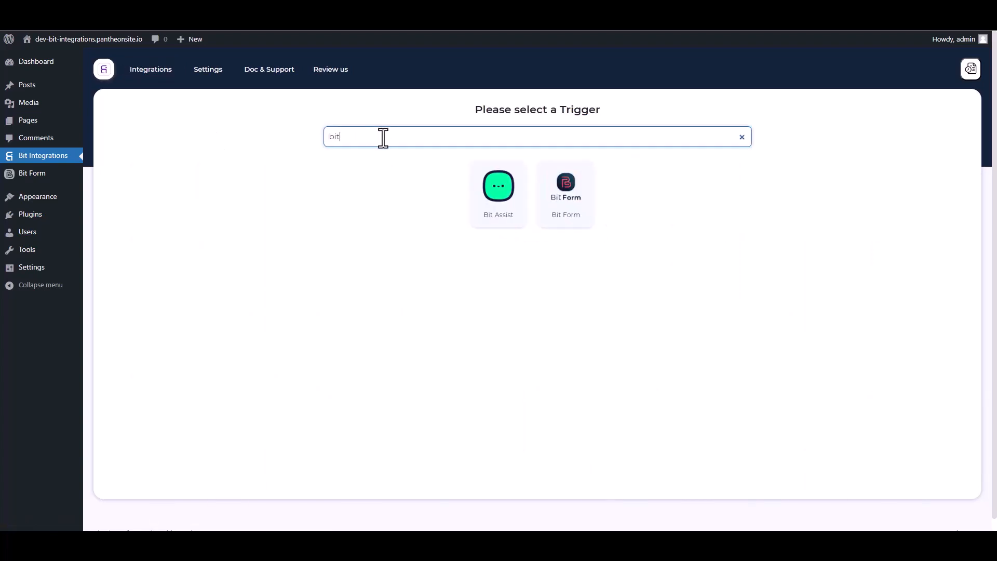
pyautogui.click(575, 214)
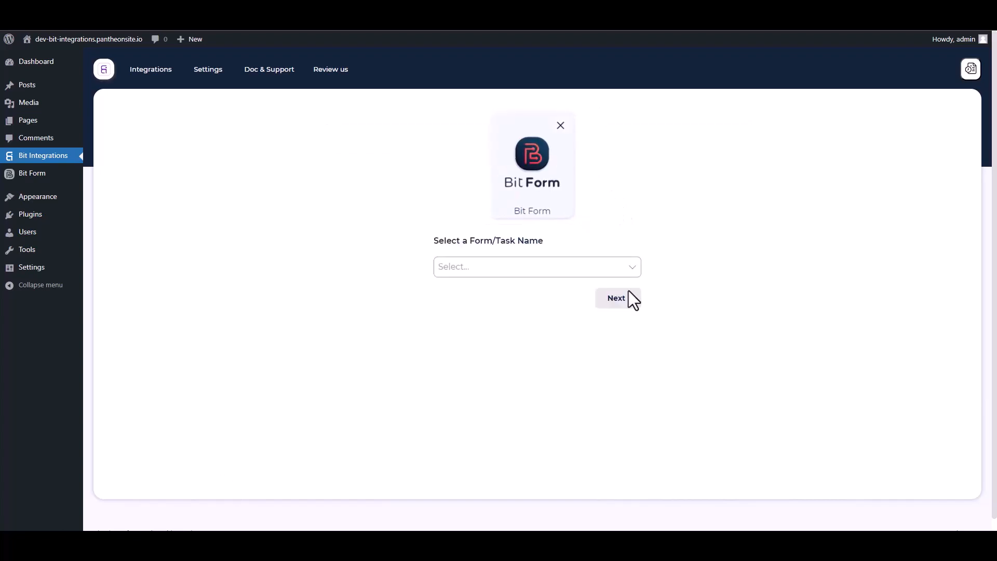
pyautogui.click(496, 268)
pyautogui.click(473, 291)
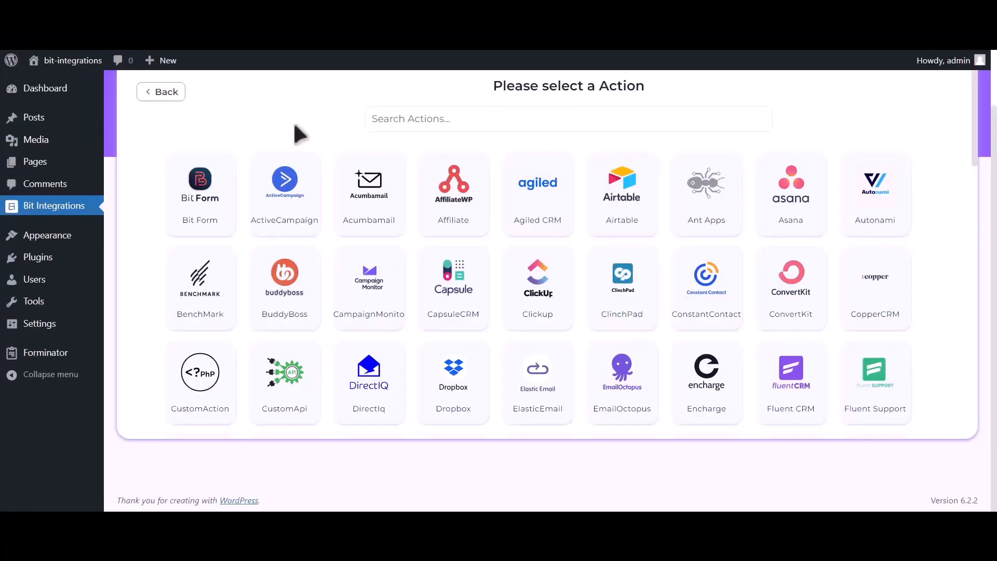
# Step: Search the actions for hubspot, select Hubspot, and read the note on generating its access token
pyautogui.click(487, 119)
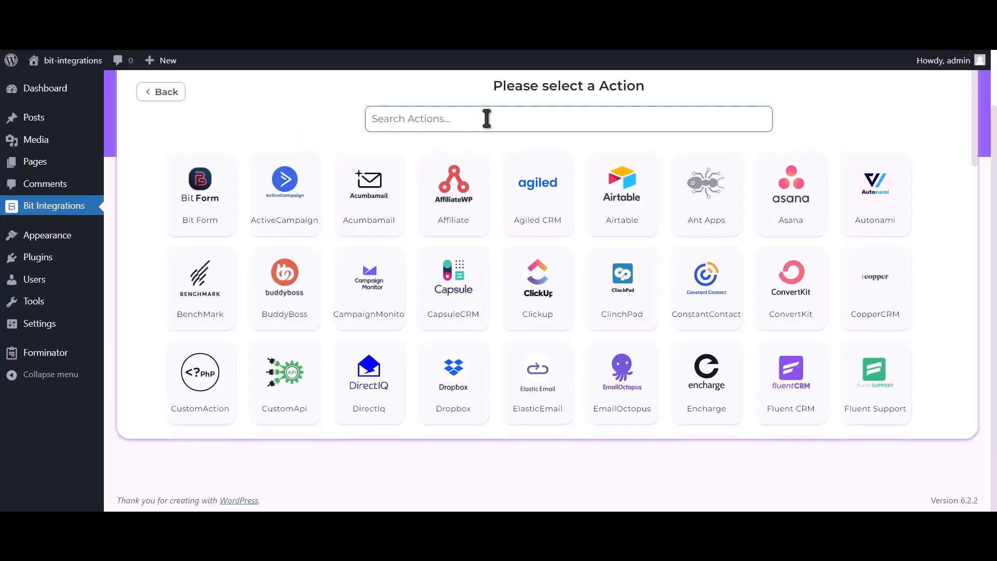
pyautogui.write('hubspot')
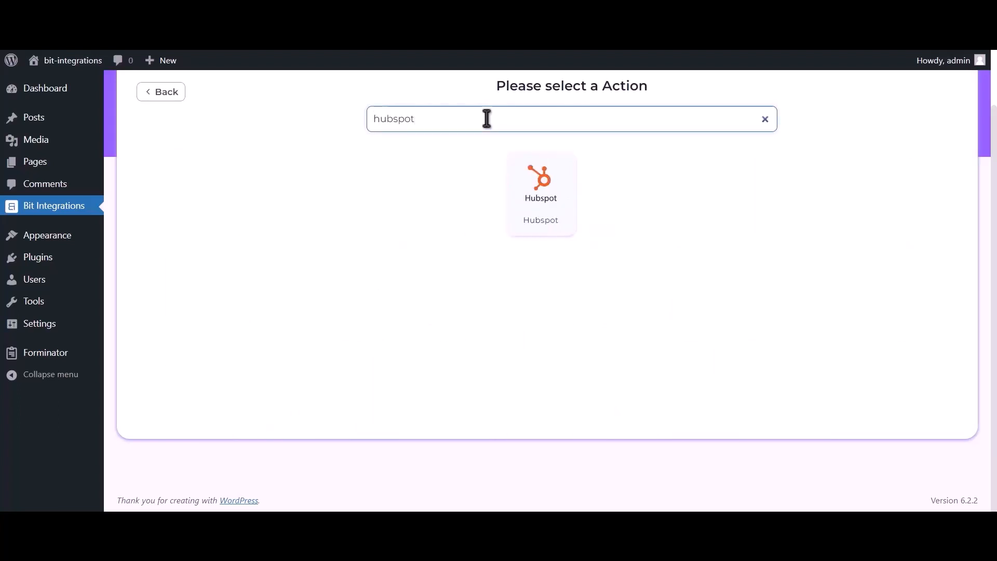
pyautogui.click(549, 208)
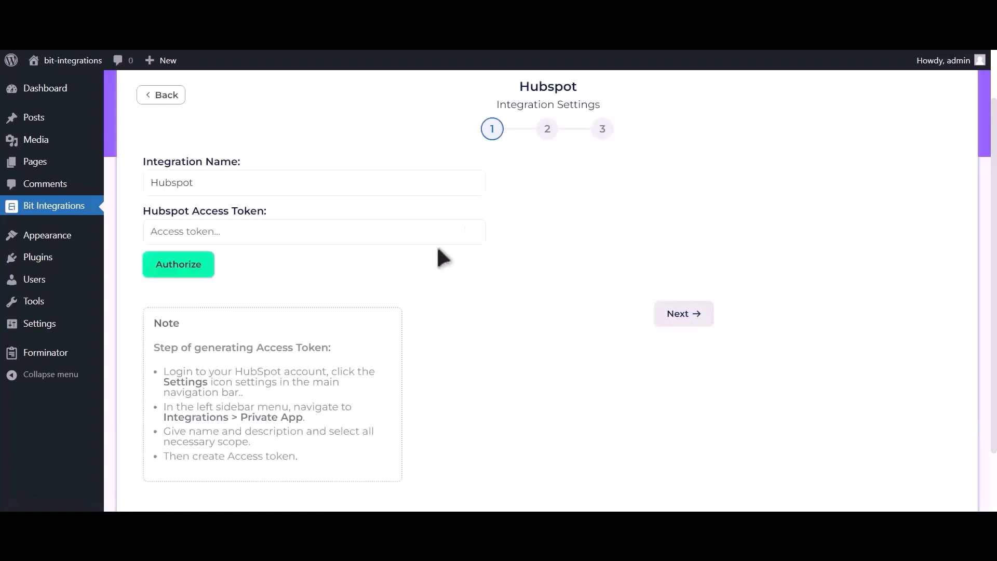
pyautogui.moveTo(151, 348); pyautogui.dragTo(336, 458)
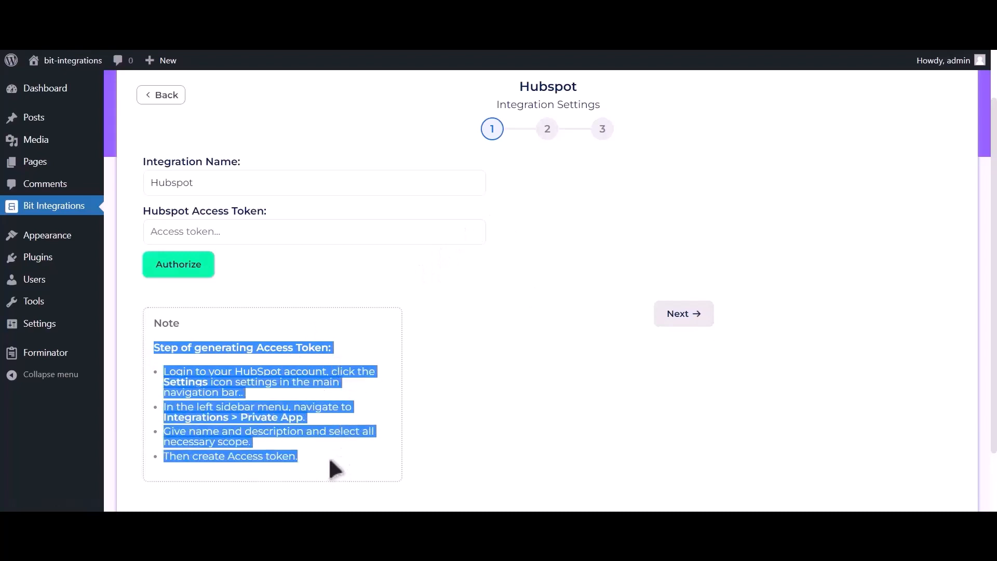
pyautogui.click(336, 345)
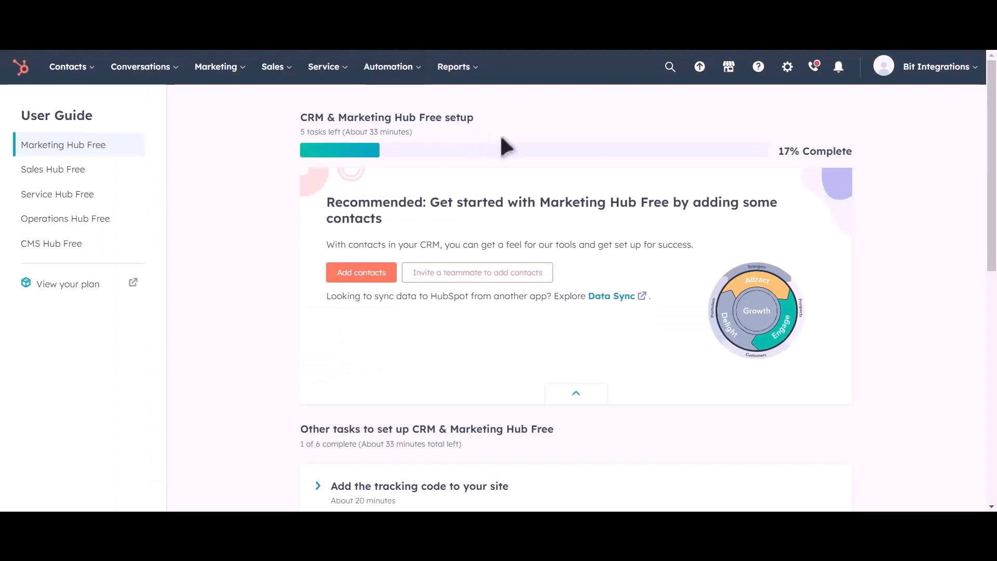
# Step: Switch to HubSpot and open the Private Apps page in the account's integration settings
pyautogui.click(787, 77)
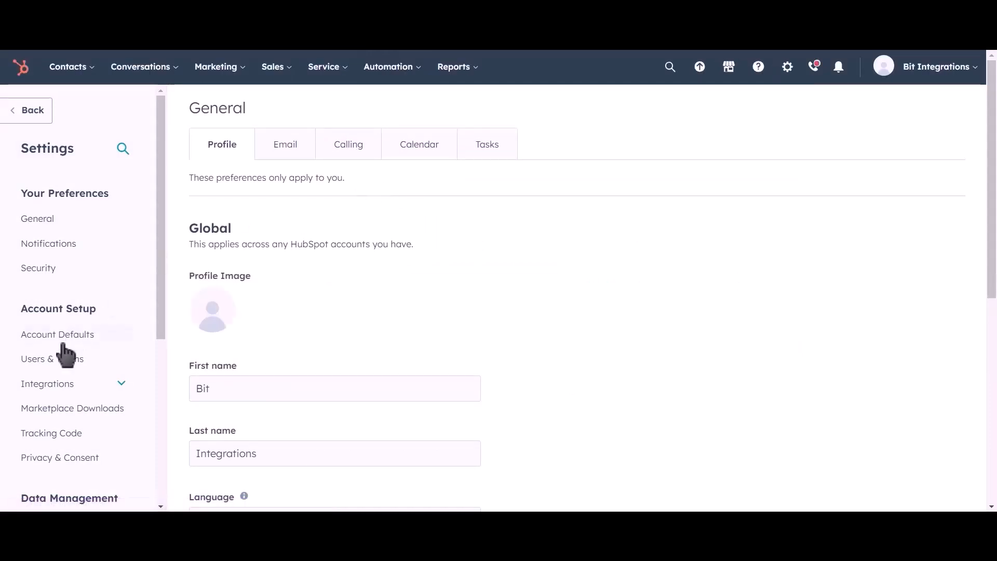
pyautogui.click(85, 387)
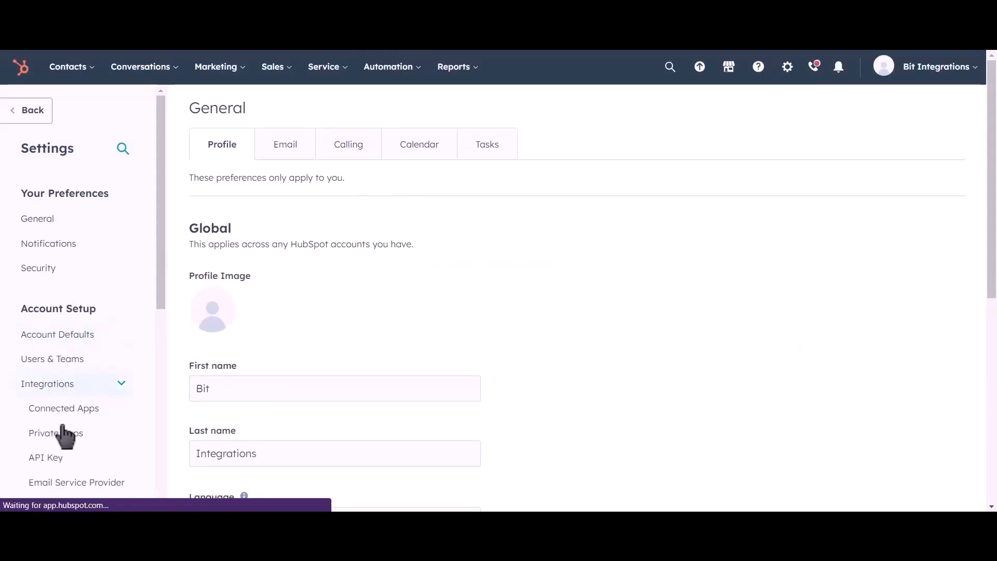
pyautogui.click(102, 440)
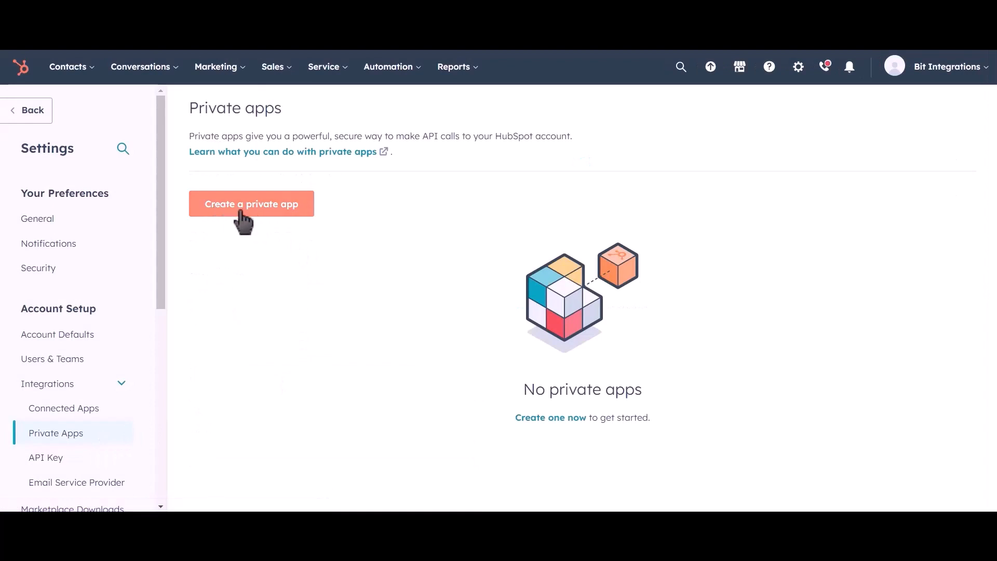
# Step: Start a new private app and name it Bit Integrations
pyautogui.click(272, 215)
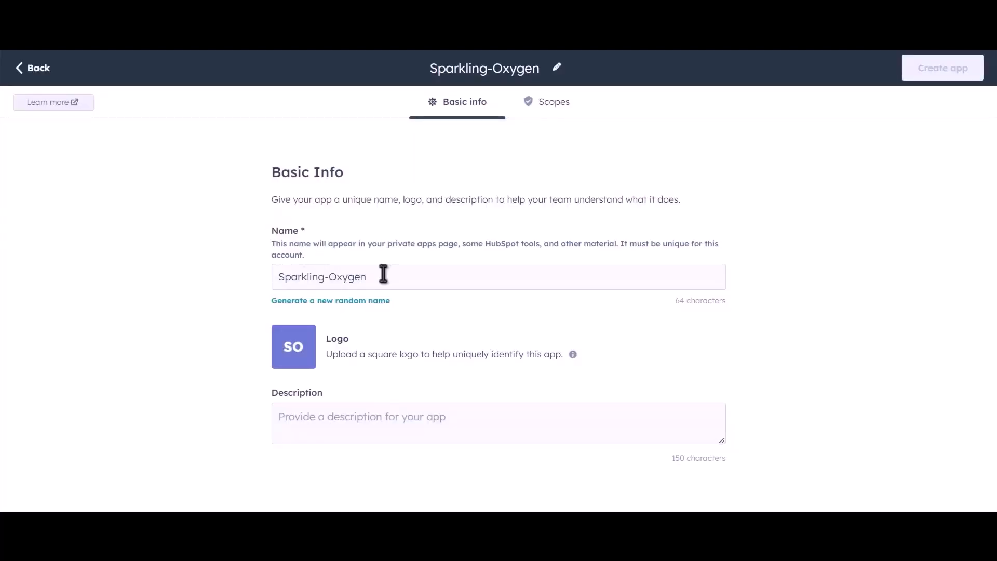
pyautogui.moveTo(383, 275); pyautogui.dragTo(264, 278)
pyautogui.write('B')
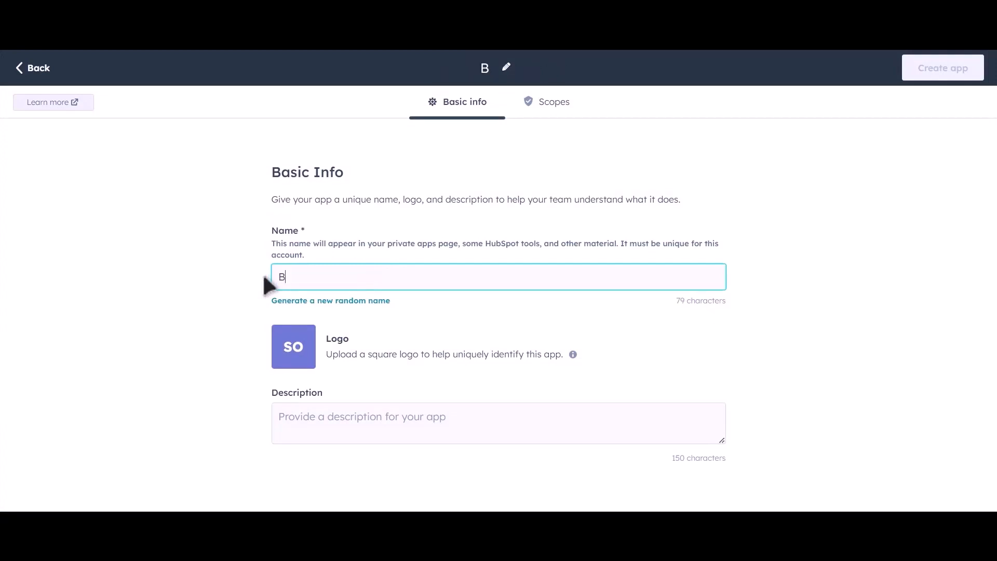
pyautogui.write('it Inte')
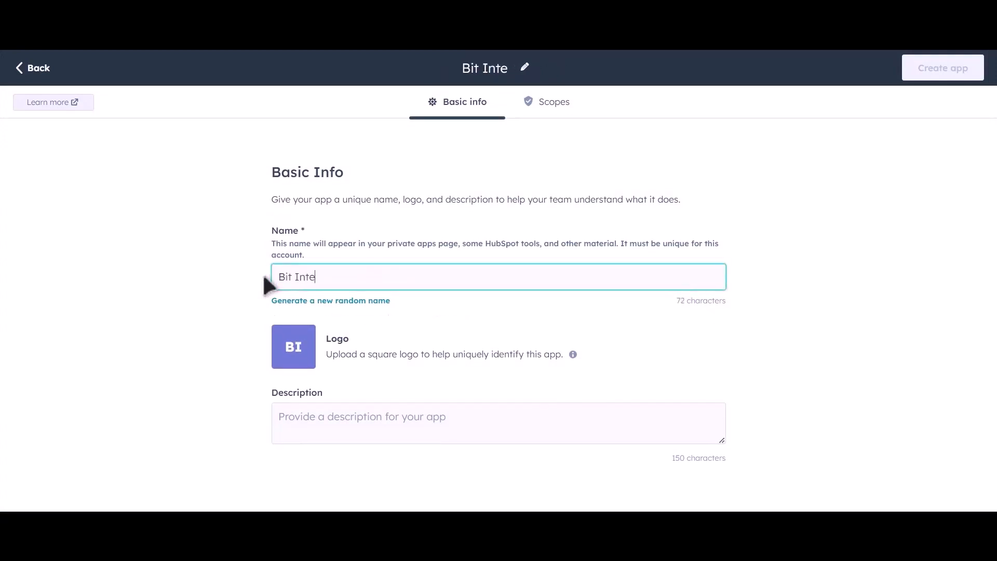
pyautogui.write('grations')
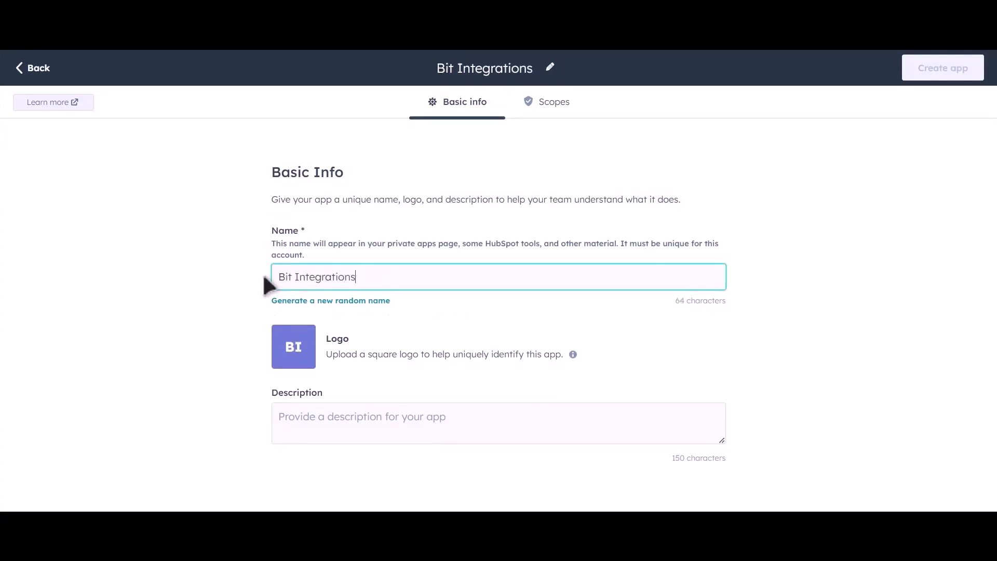
# Step: Grant the app read access to crm.lists, all selectable crm.objects scopes, and crm.schemas for companies, contacts, custom and deals
pyautogui.click(555, 110)
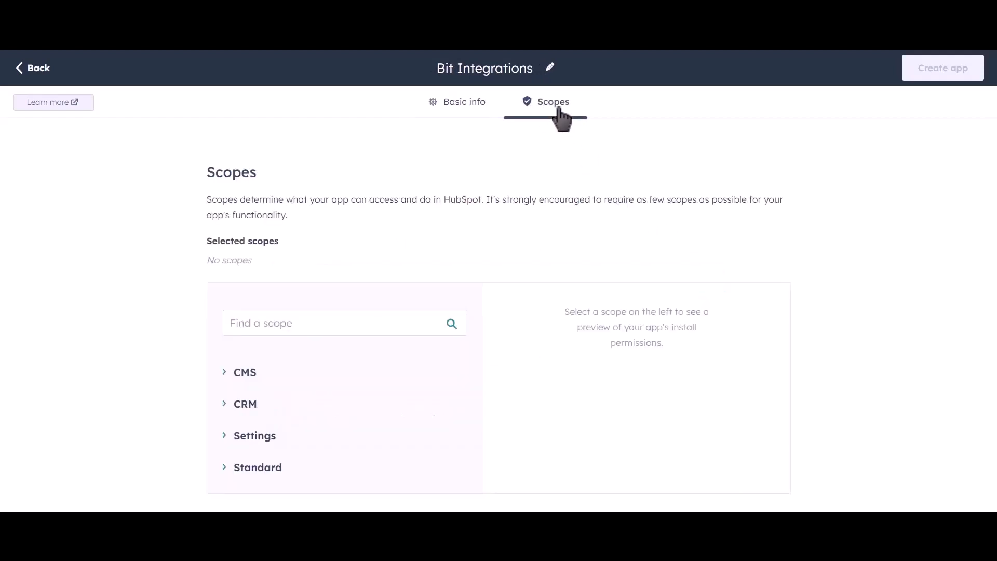
pyautogui.click(225, 406)
pyautogui.scroll(-4, 436, 347)
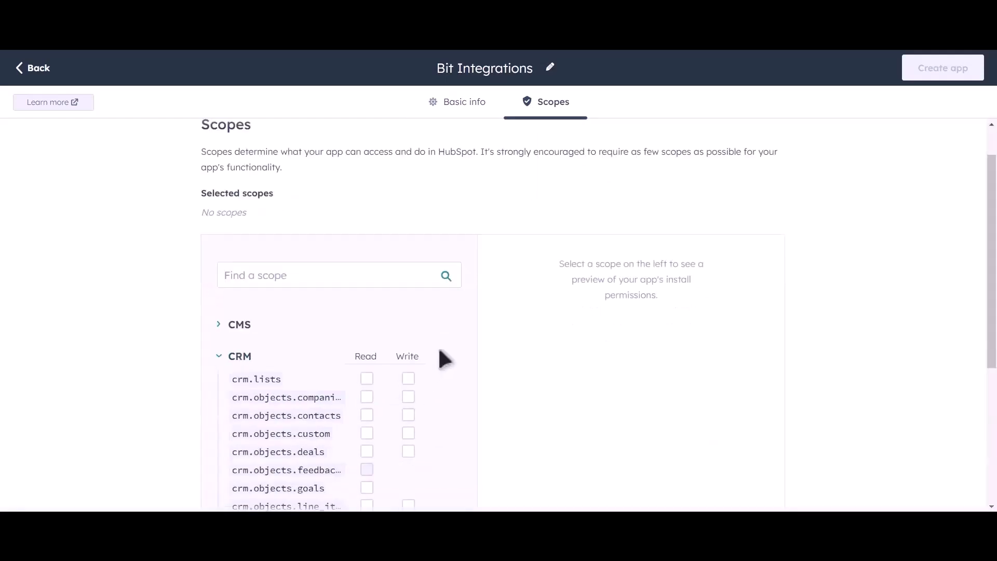
pyautogui.scroll(-2, 467, 299)
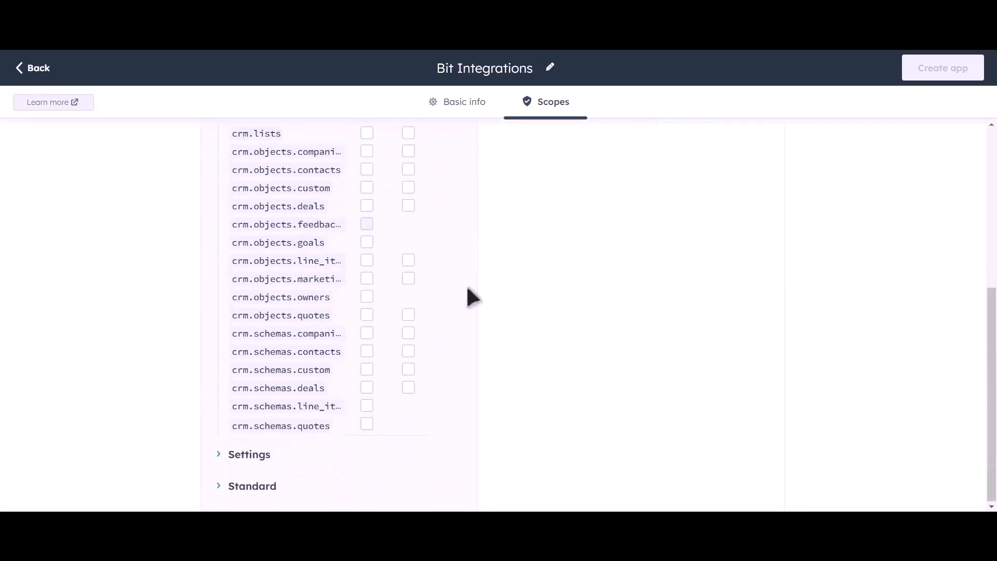
pyautogui.scroll(2, 438, 241)
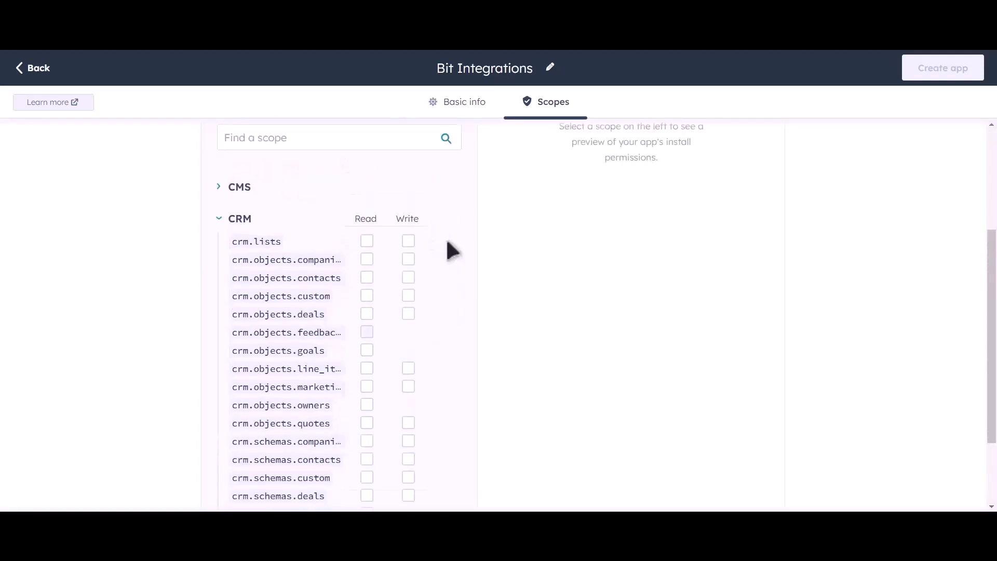
pyautogui.click(366, 241)
pyautogui.click(366, 277)
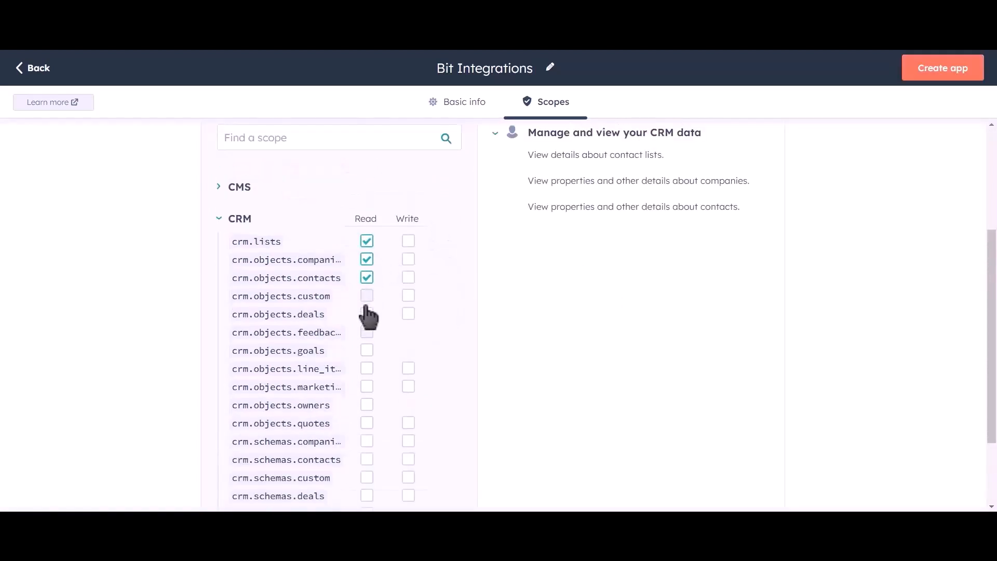
pyautogui.click(367, 295)
pyautogui.click(366, 313)
pyautogui.click(366, 350)
pyautogui.click(366, 368)
pyautogui.click(367, 387)
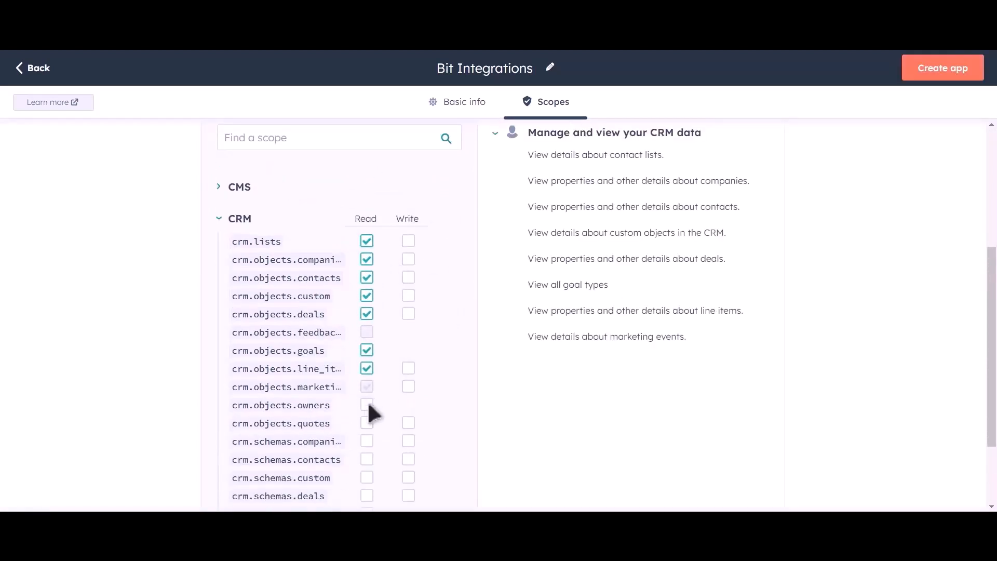
pyautogui.click(367, 404)
pyautogui.click(367, 423)
pyautogui.click(366, 441)
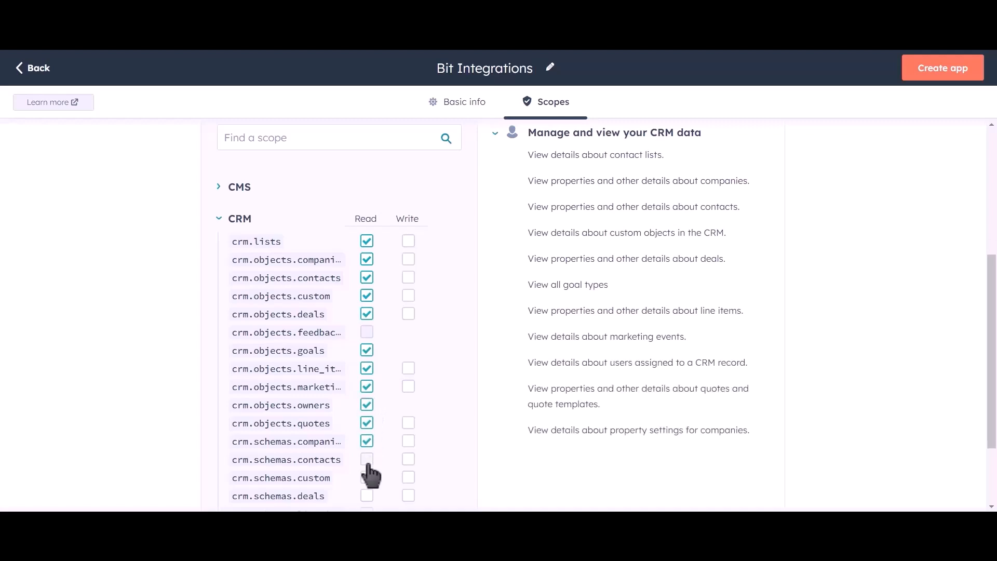
pyautogui.click(366, 459)
pyautogui.click(366, 477)
pyautogui.click(366, 495)
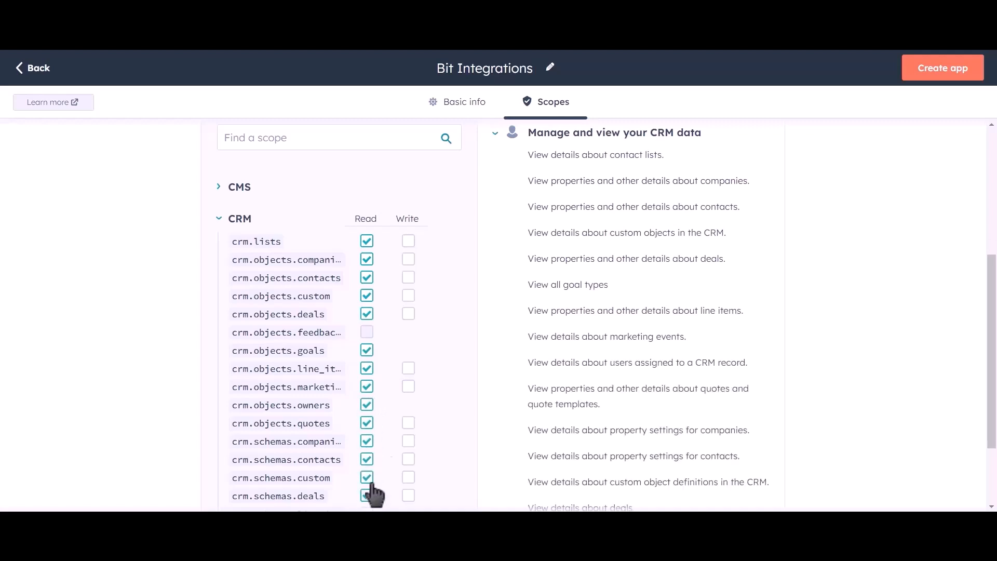
# Step: Grant the app write access to every CRM scope that offers it, from crm.lists through crm.schemas.deals
pyautogui.click(408, 241)
pyautogui.click(408, 259)
pyautogui.click(408, 277)
pyautogui.click(408, 295)
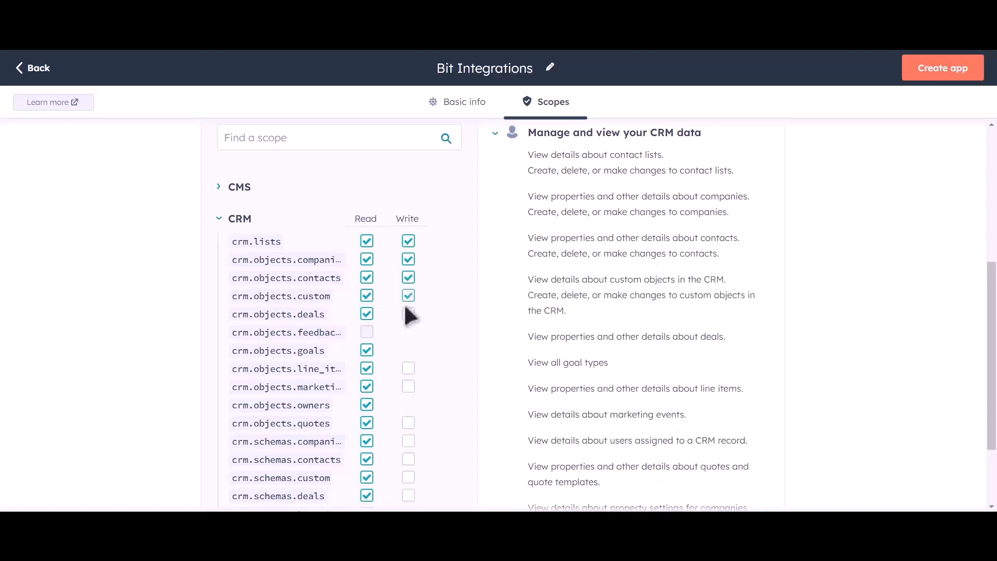
pyautogui.click(408, 314)
pyautogui.click(408, 387)
pyautogui.click(408, 422)
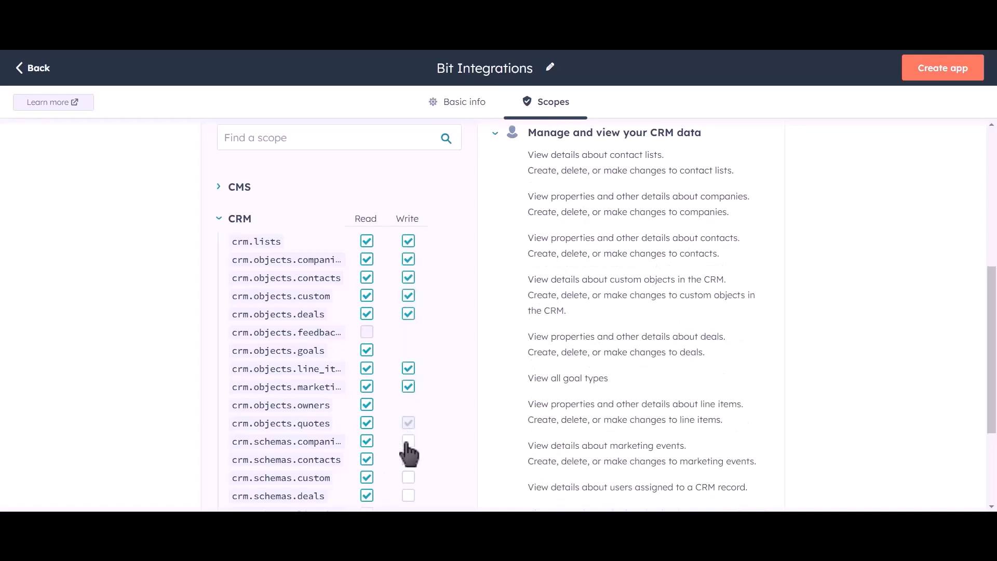
pyautogui.click(408, 440)
pyautogui.click(408, 459)
pyautogui.click(408, 477)
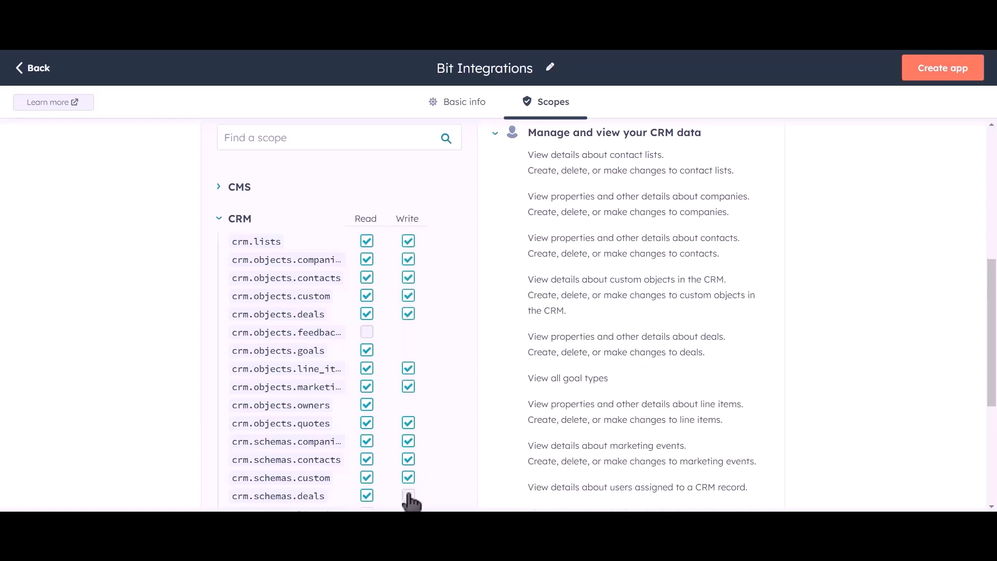
pyautogui.click(408, 496)
# Step: Grant the app read access to the crm.schemas.line_items and crm.schemas.quotes scopes
pyautogui.scroll(-2, 434, 318)
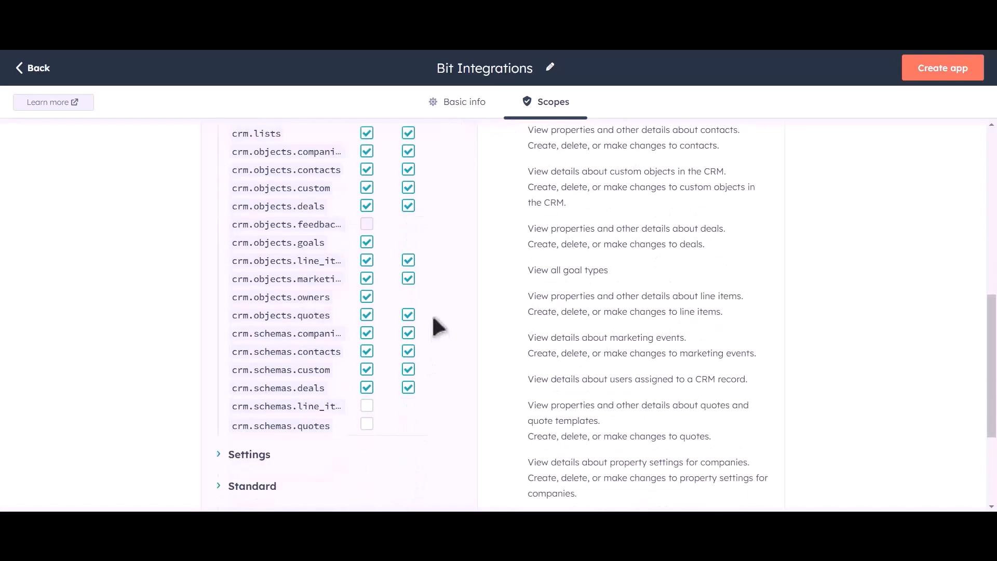
pyautogui.click(366, 407)
pyautogui.click(366, 425)
# Step: Create the private app, confirm its creation, and reveal and copy its access token
pyautogui.scroll(6, 463, 328)
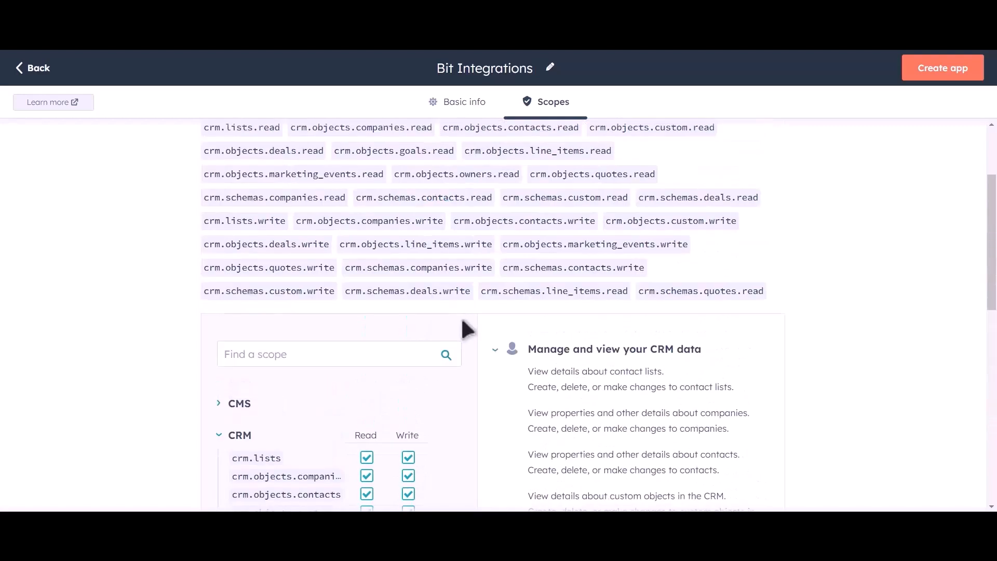
pyautogui.click(942, 68)
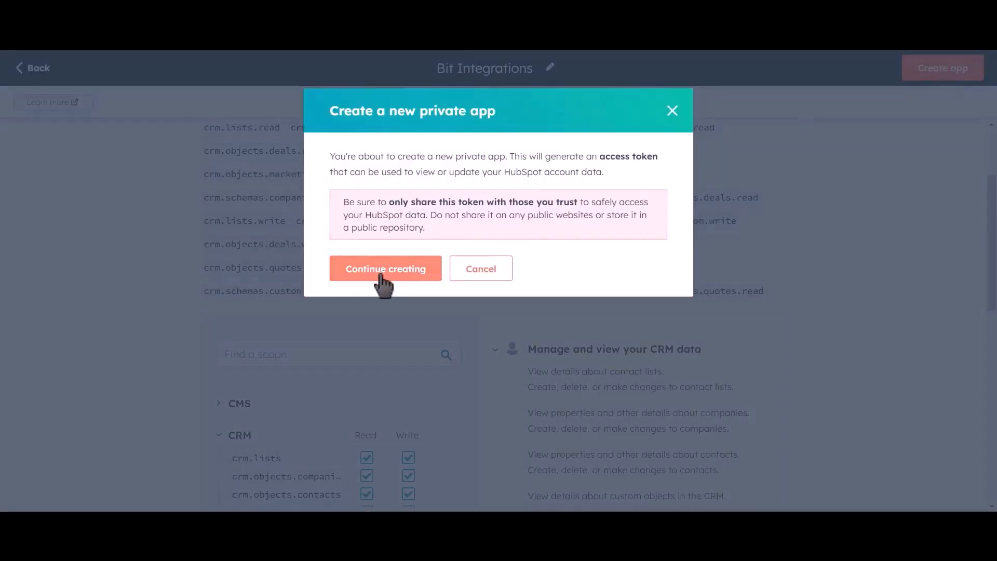
pyautogui.click(406, 279)
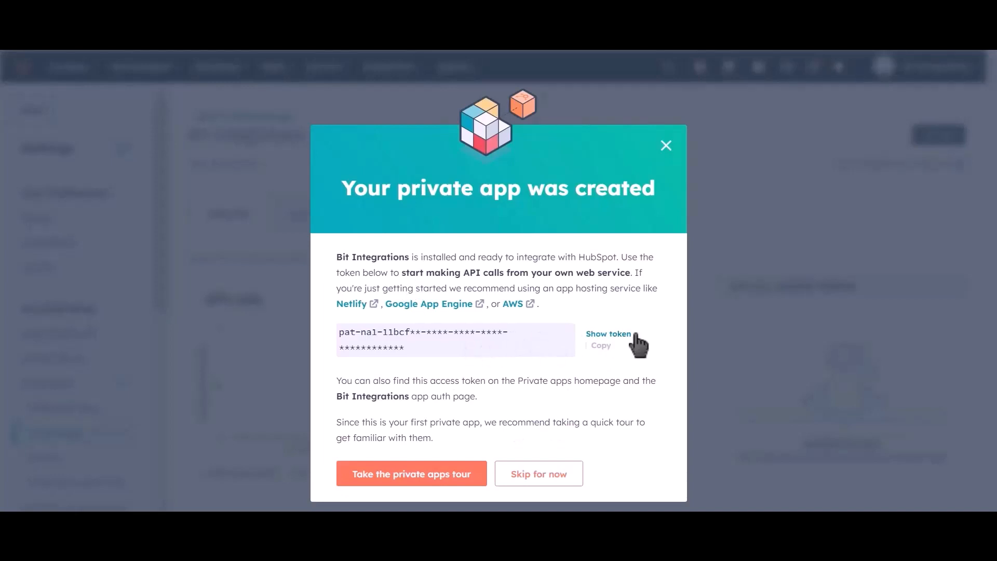
pyautogui.click(615, 335)
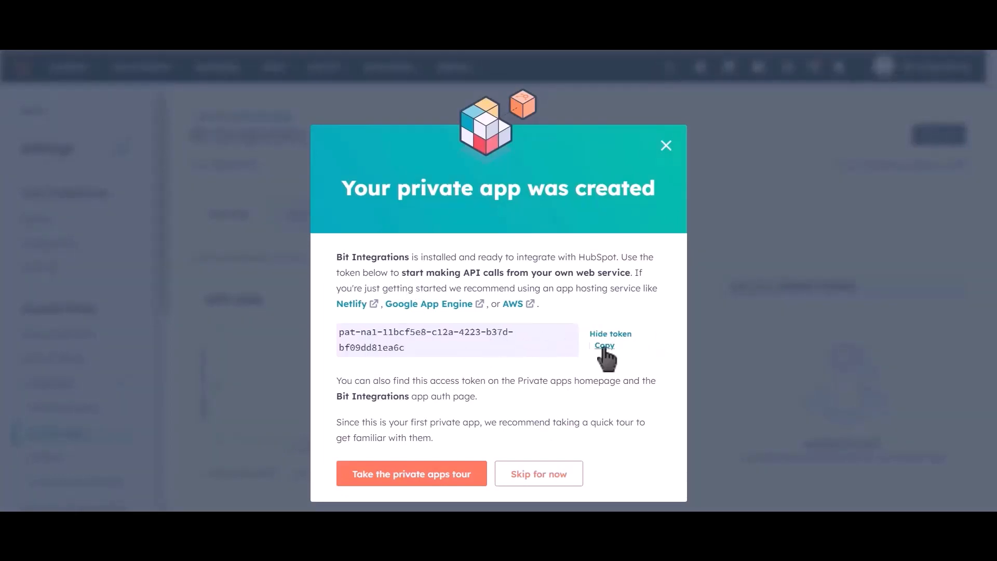
pyautogui.click(605, 347)
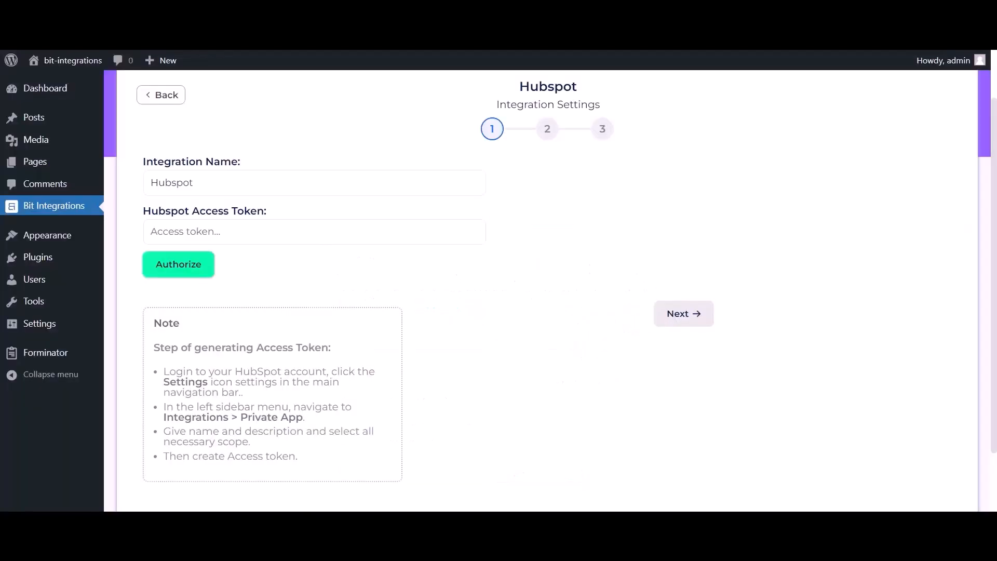
# Step: Back in Bit Integrations, paste the token into the Hubspot Access Token field and authorize the connection
pyautogui.click(262, 235)
pyautogui.hotkey('ctrl', 'v')
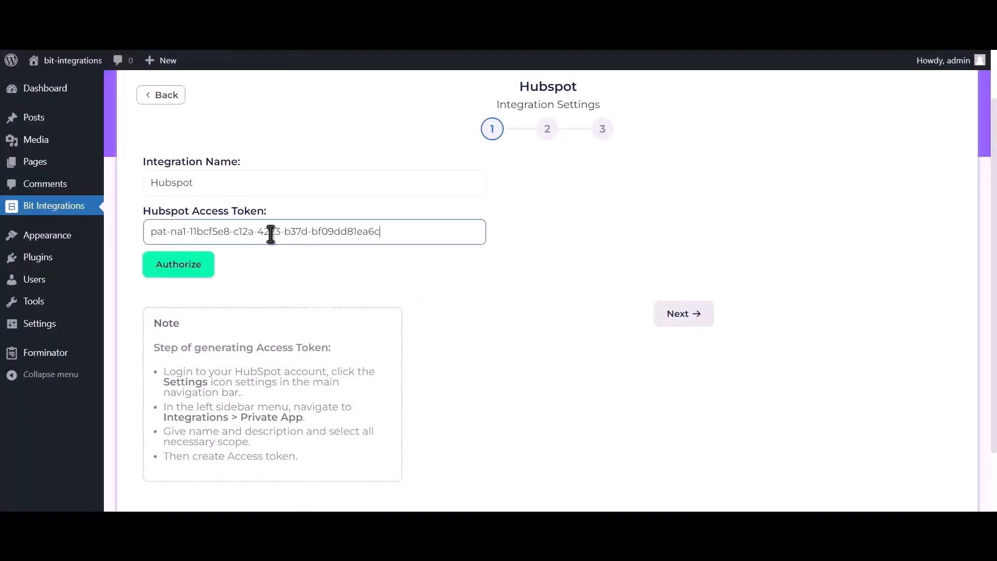
pyautogui.click(179, 268)
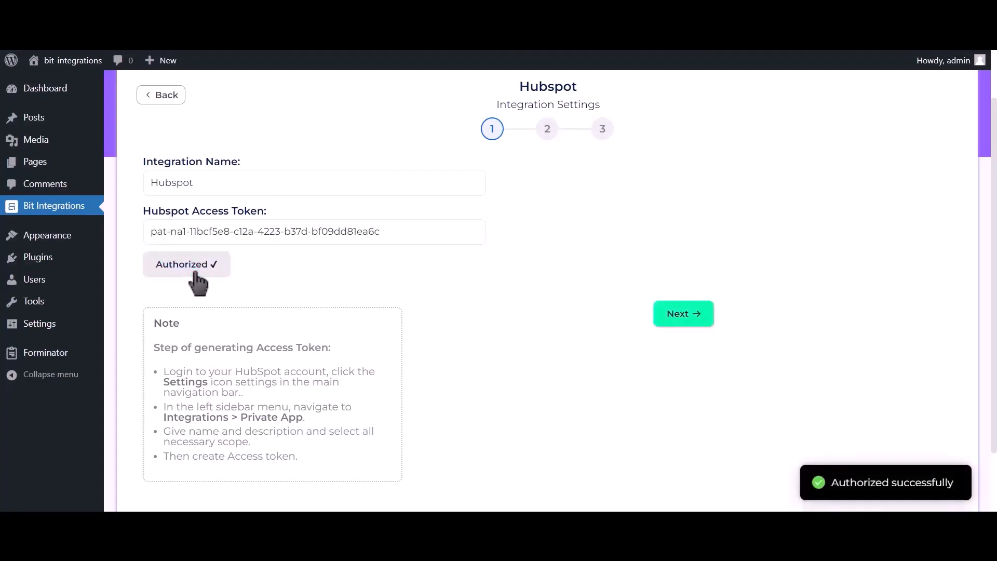
pyautogui.moveTo(825, 483); pyautogui.dragTo(965, 496)
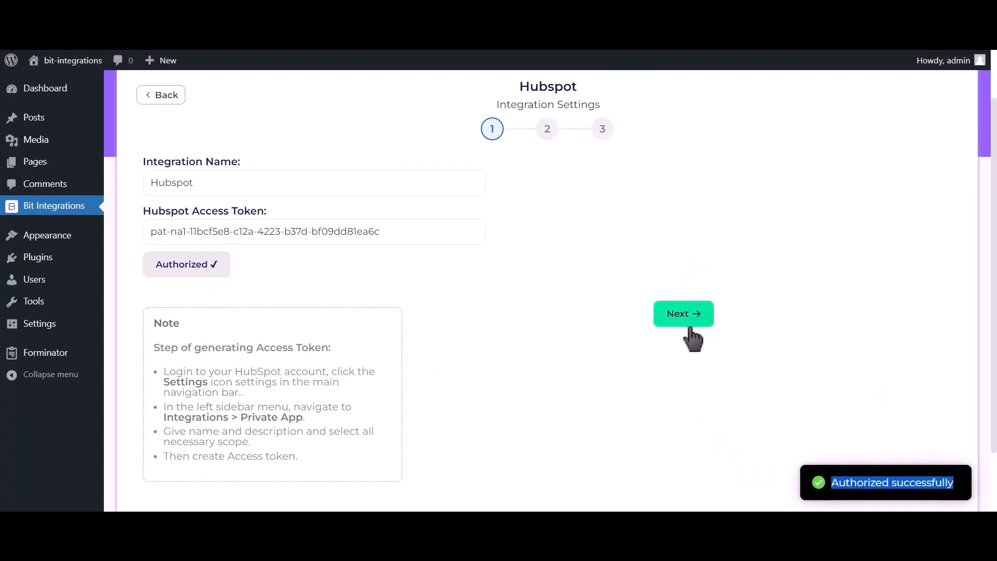
# Step: Continue to the action settings, choose the Create Contact action, and map the Email Address-1 form field to HubSpot's Email field
pyautogui.click(694, 323)
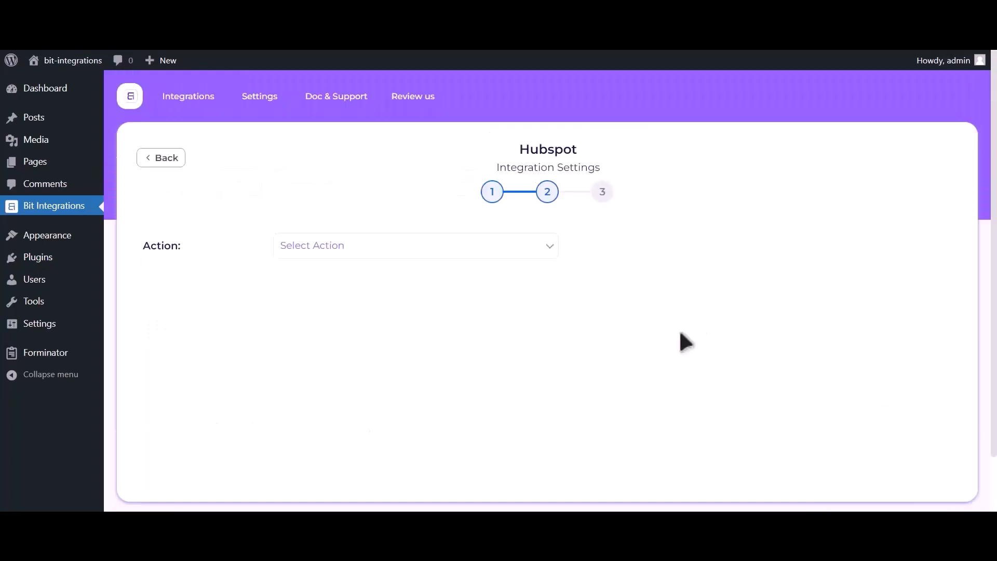
pyautogui.click(499, 248)
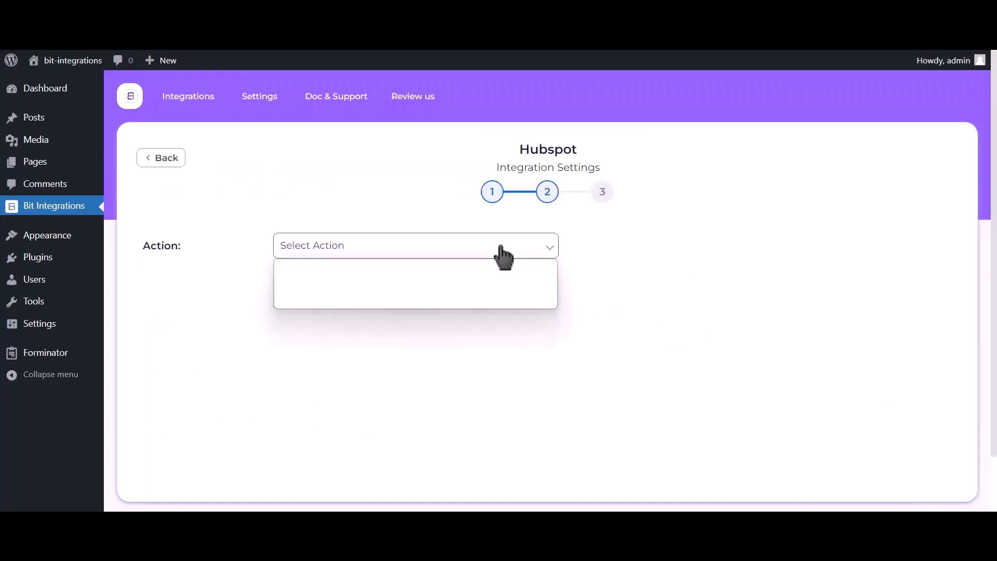
pyautogui.click(467, 277)
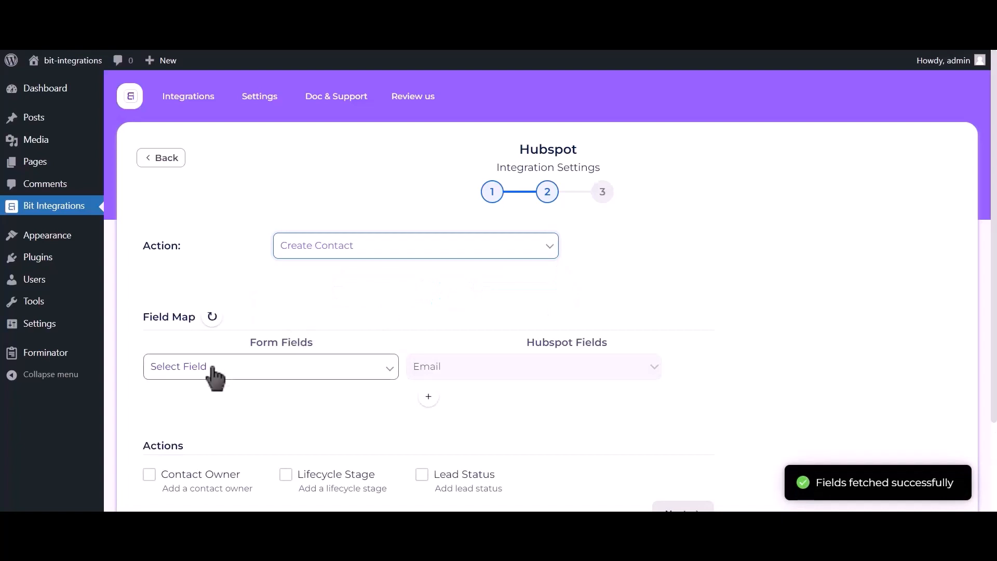
pyautogui.click(213, 368)
pyautogui.click(210, 418)
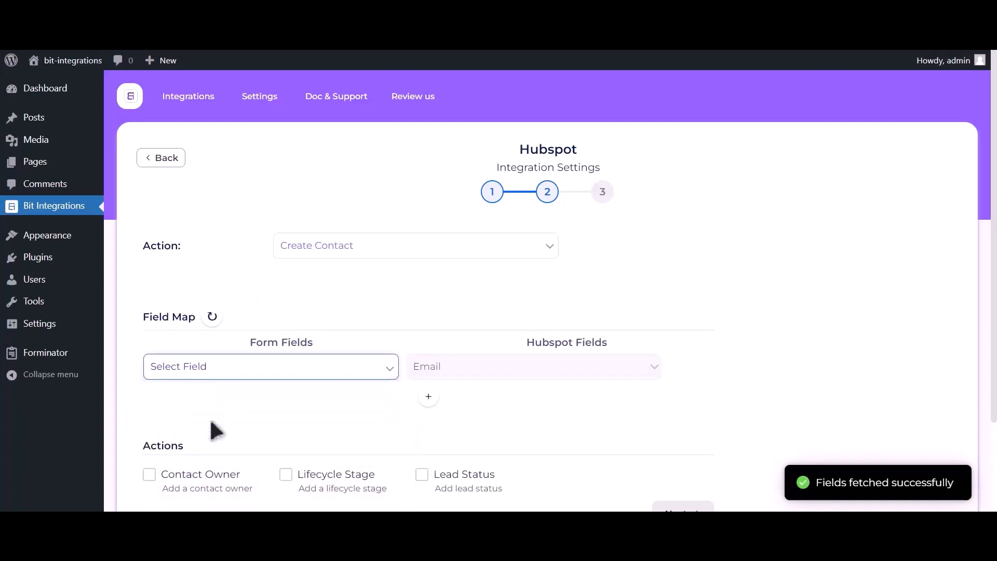
# Step: Add a field map row that links the Name-1 form field to HubSpot's First Name field
pyautogui.click(428, 397)
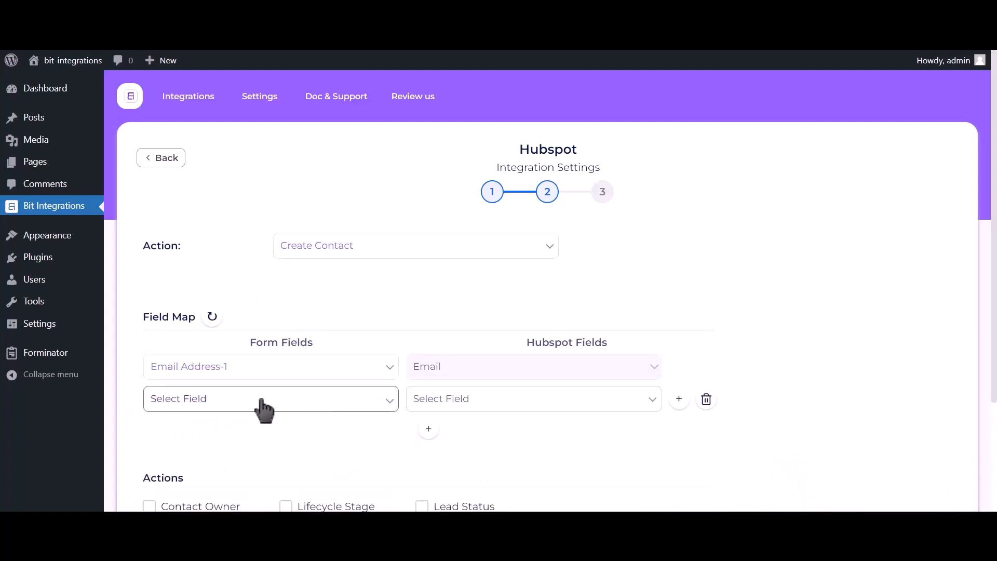
pyautogui.click(258, 407)
pyautogui.click(244, 444)
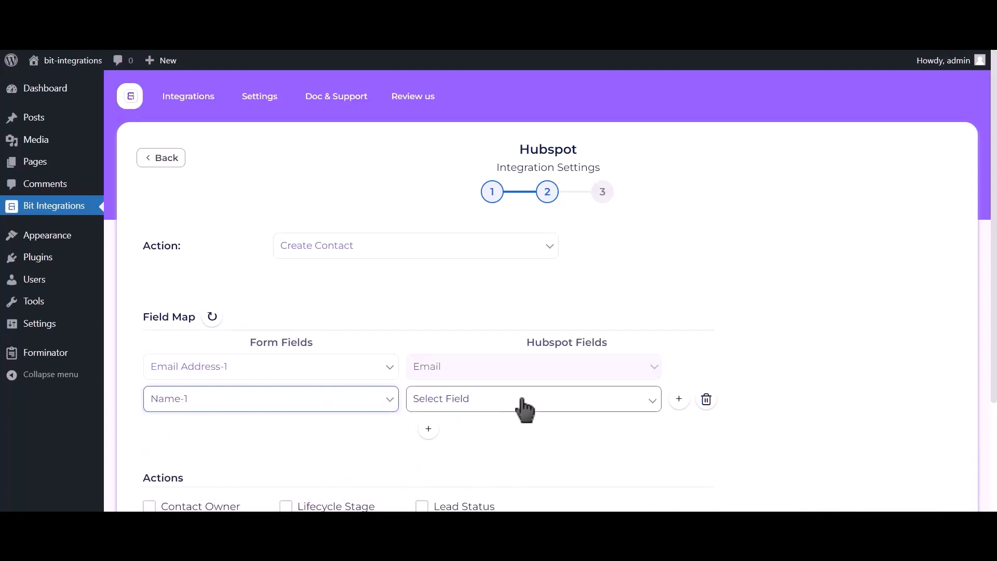
pyautogui.click(524, 408)
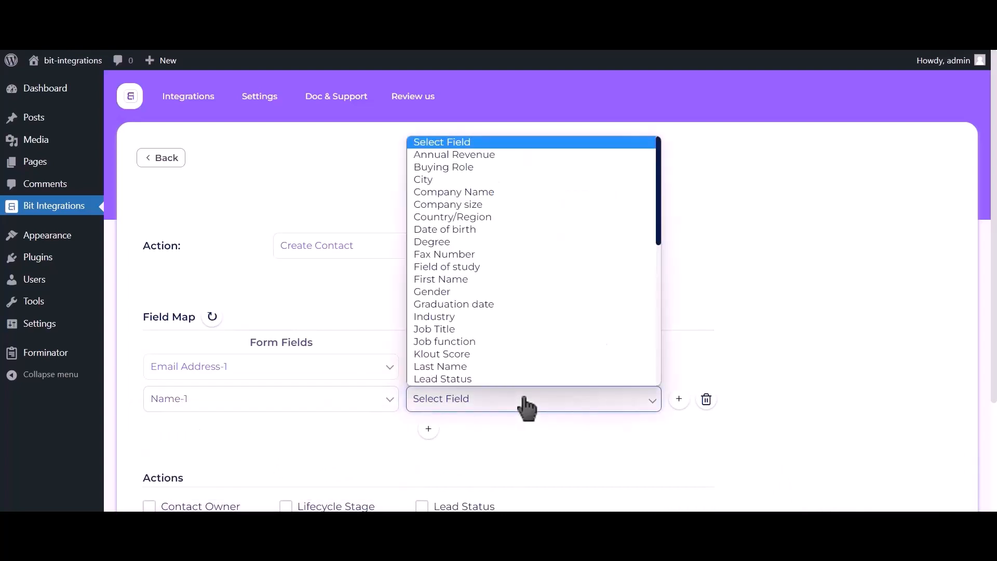
pyautogui.click(458, 277)
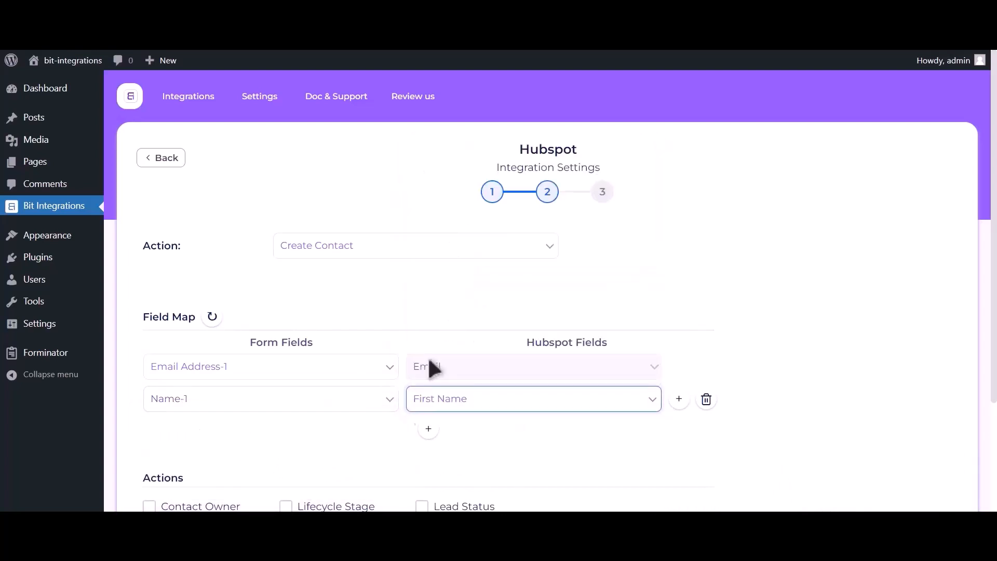
# Step: Add another field map row that links the Phone Number-1 form field to HubSpot's Phone Number field
pyautogui.click(428, 430)
pyautogui.click(258, 436)
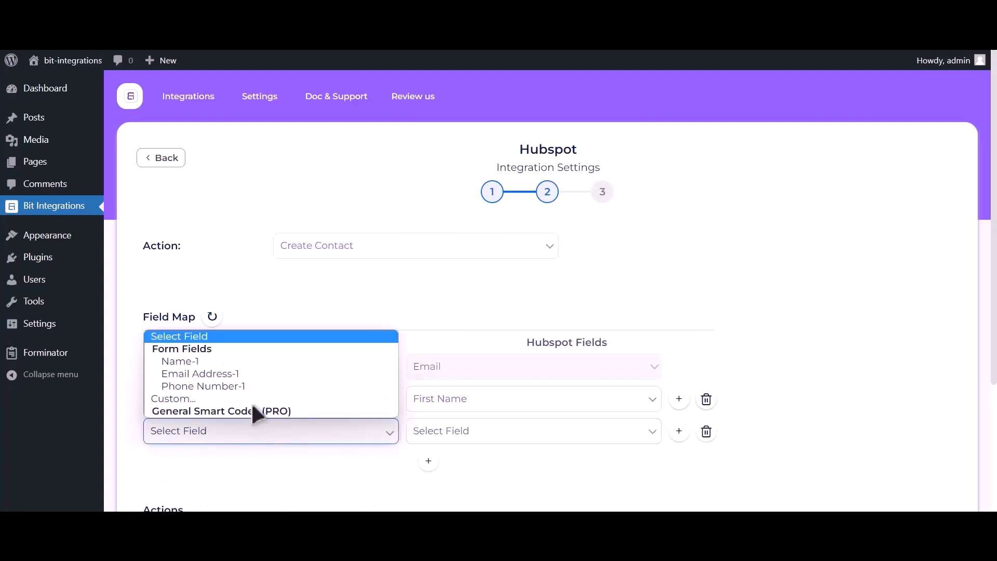
pyautogui.click(242, 386)
pyautogui.click(475, 436)
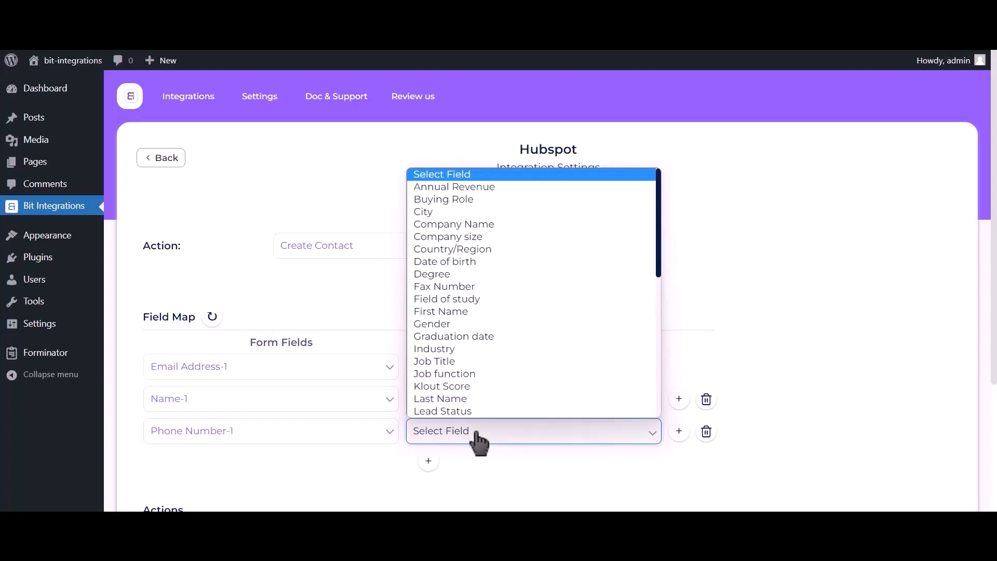
pyautogui.press('p')
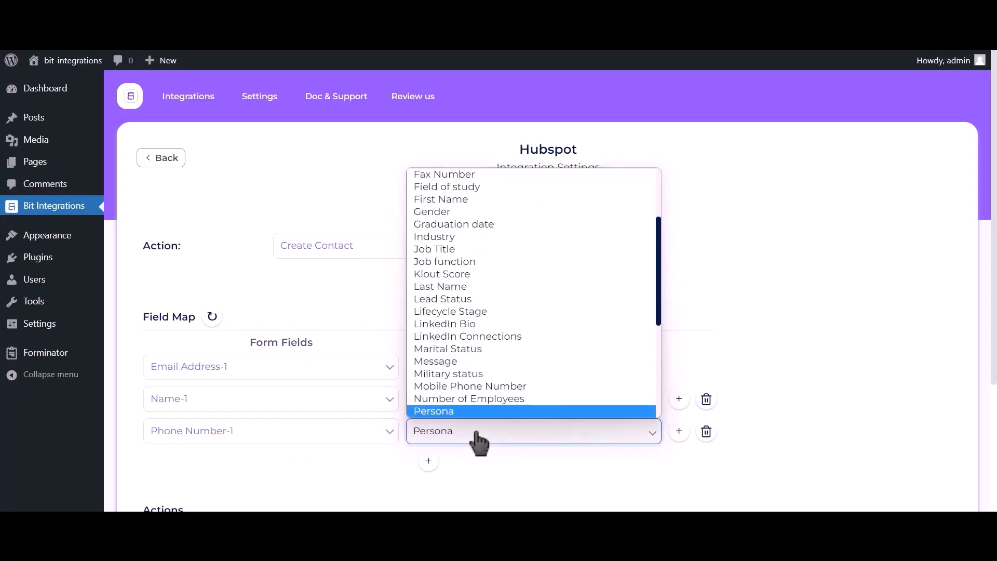
pyautogui.press('Down')
pyautogui.click(472, 409)
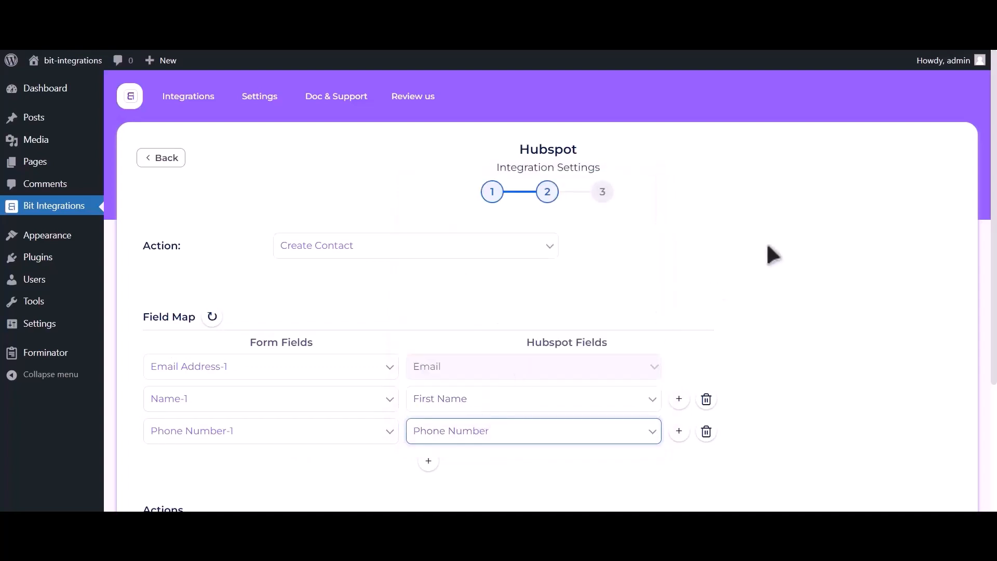
# Step: Leave the optional actions and conditional logic off, proceed to the final stage, and finish and save the integration
pyautogui.scroll(-3, 771, 254)
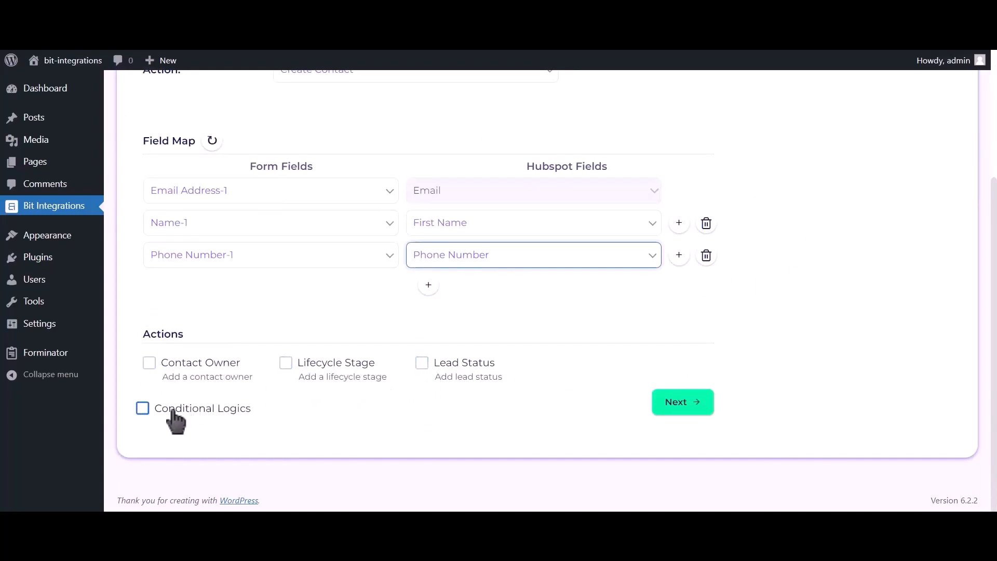
pyautogui.click(686, 408)
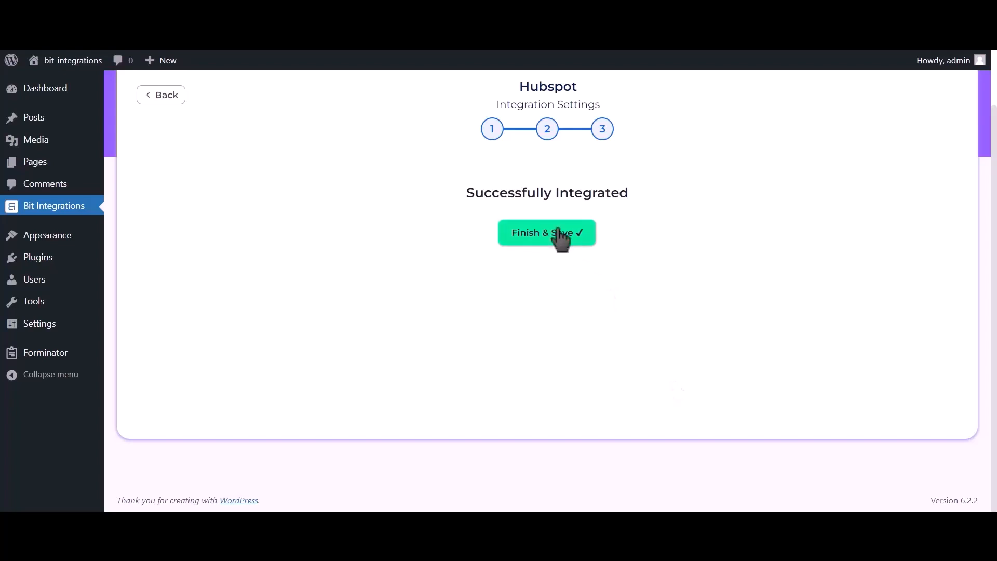
pyautogui.click(558, 237)
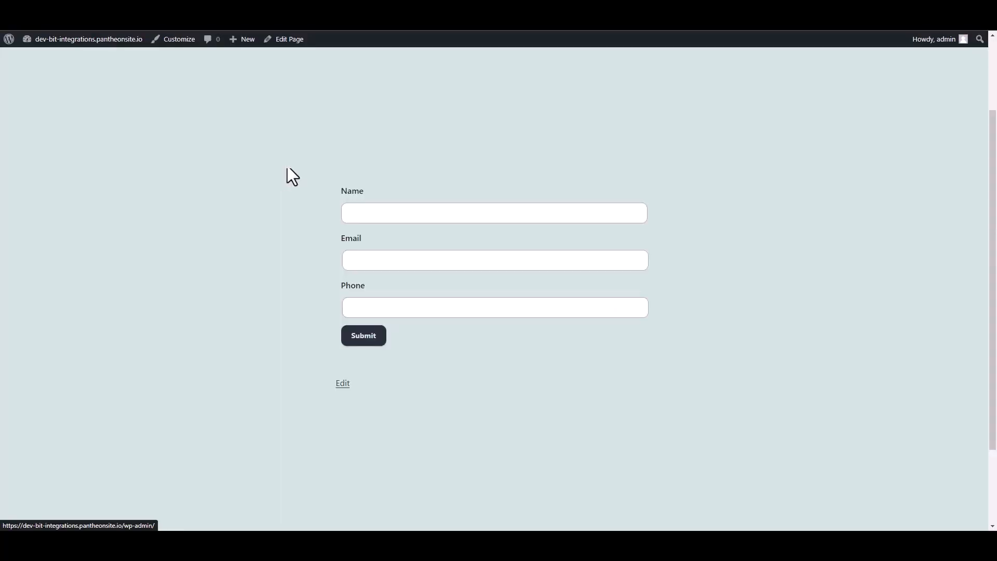
# Step: On the site's form page, enter Bit Integrations as the name, fill in the test e-mail and phone number, and submit the form
pyautogui.click(374, 213)
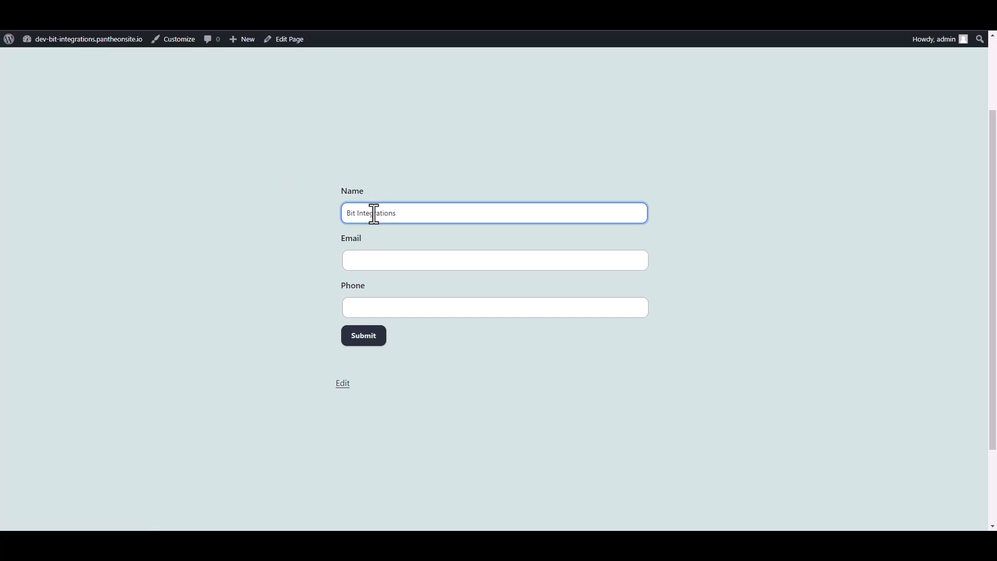
pyautogui.click(365, 262)
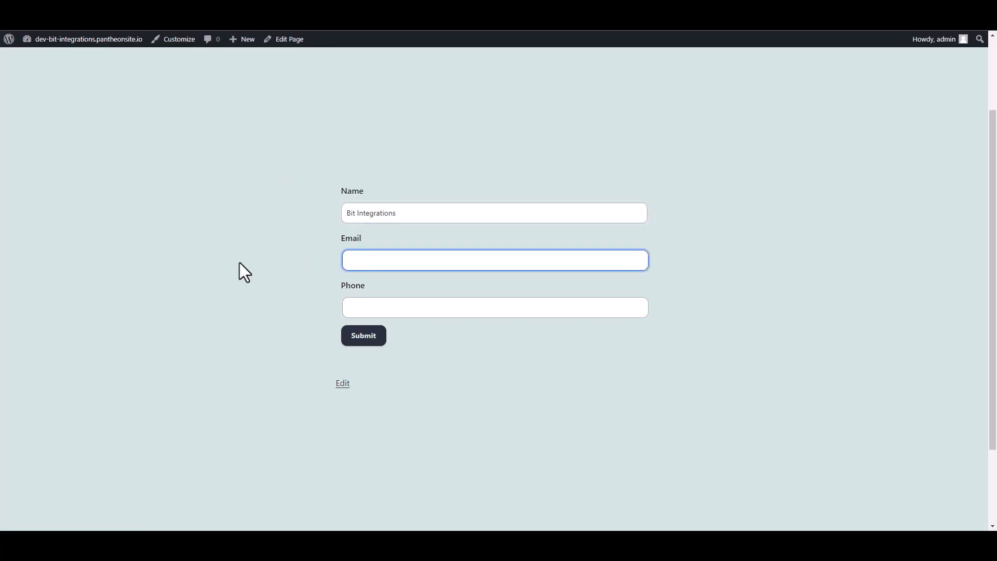
pyautogui.press('Tab')
pyautogui.write('4')
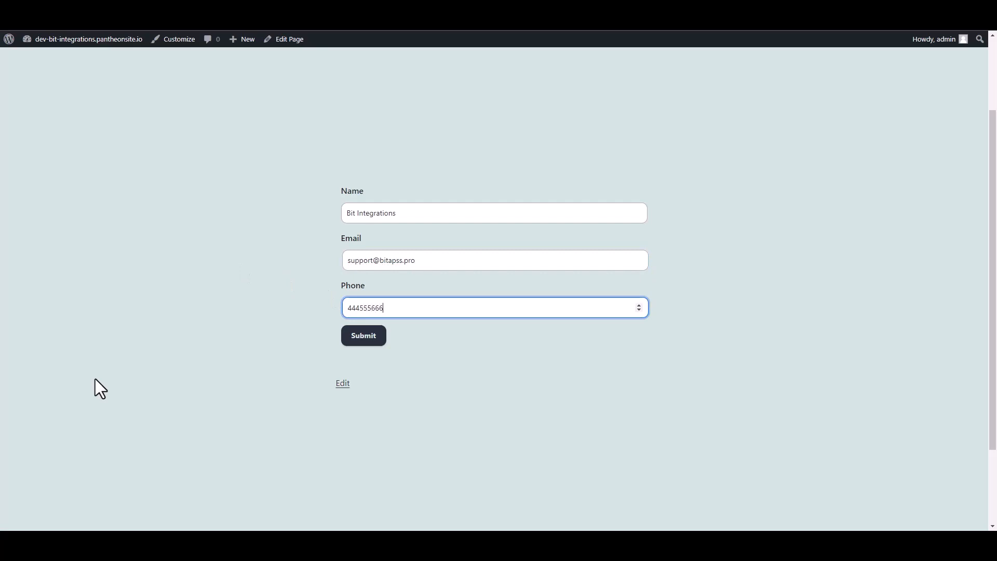
pyautogui.click(372, 338)
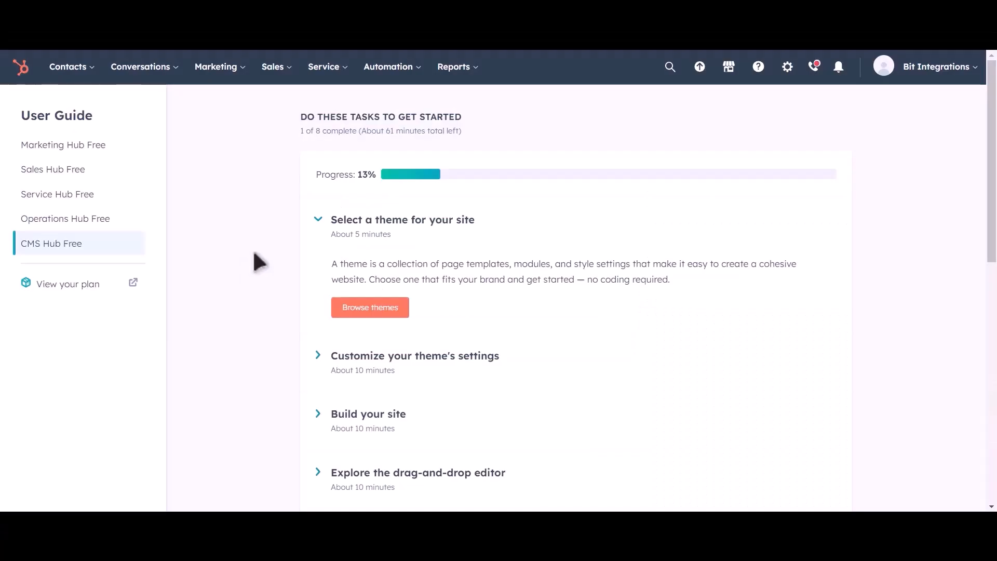
# Step: Switch to HubSpot, open the contacts list, and preview the Bit Integrations contact record
pyautogui.moveTo(78, 70)
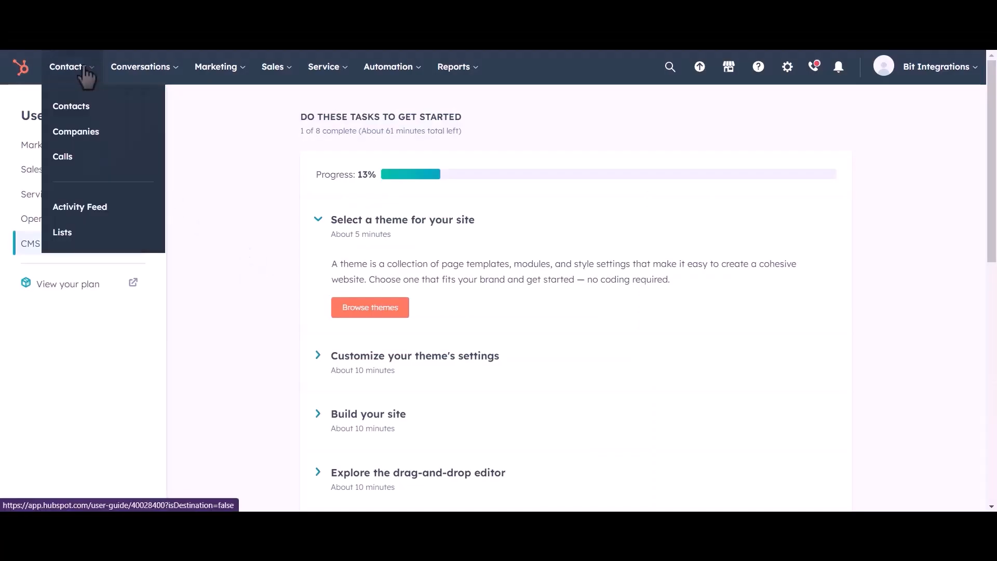
pyautogui.click(79, 111)
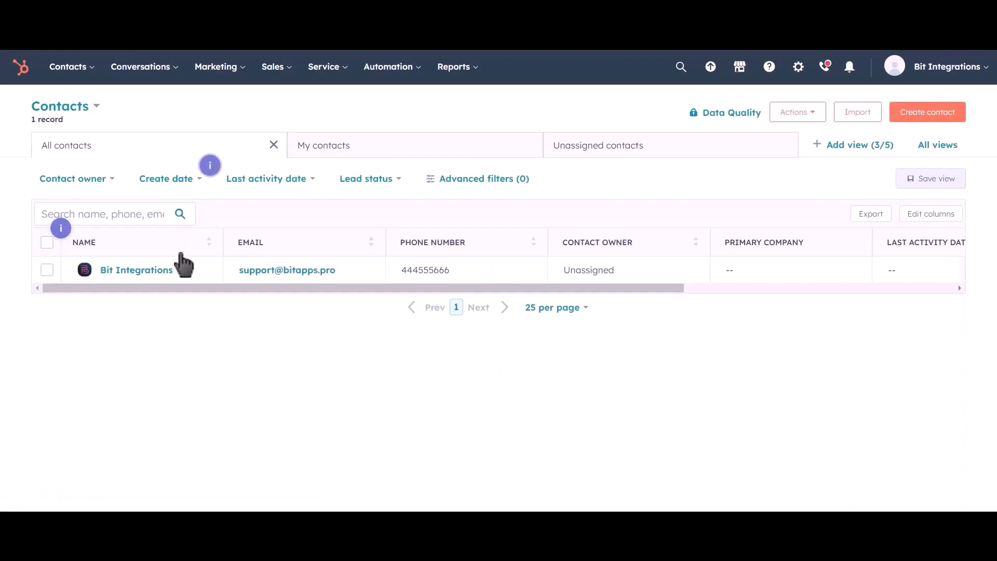
pyautogui.moveTo(195, 283)
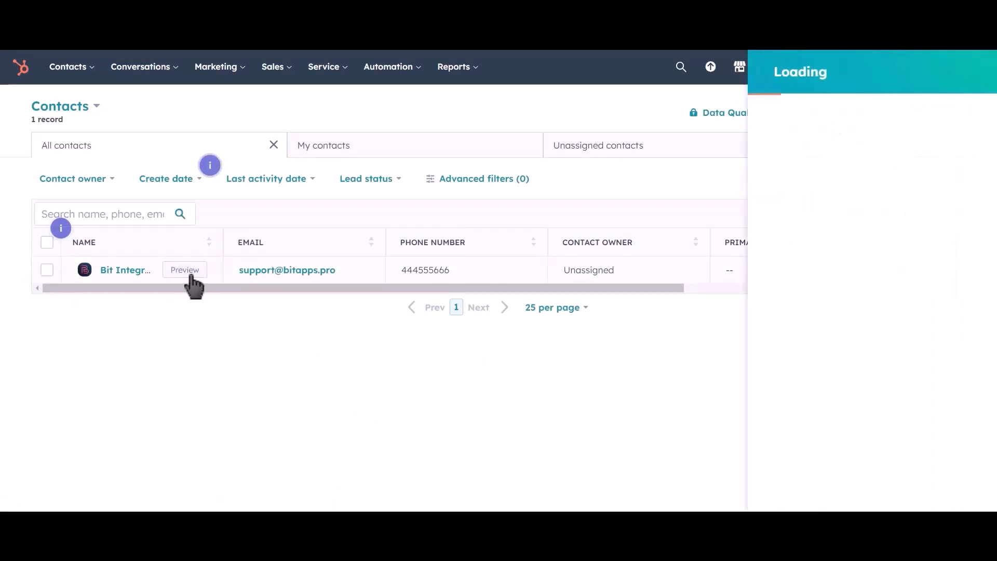